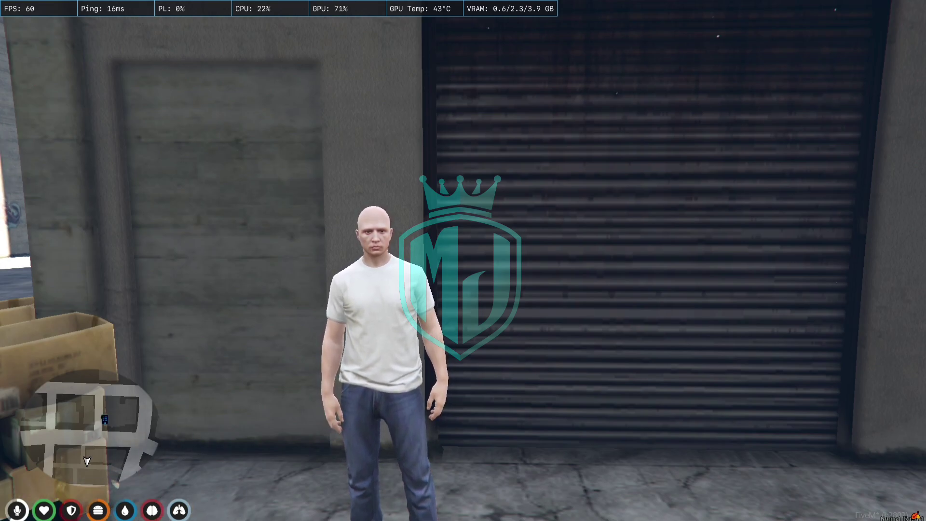
Search 'fire' from the Start menu and open the Windows Defender Firewall control panel page.
key("super")
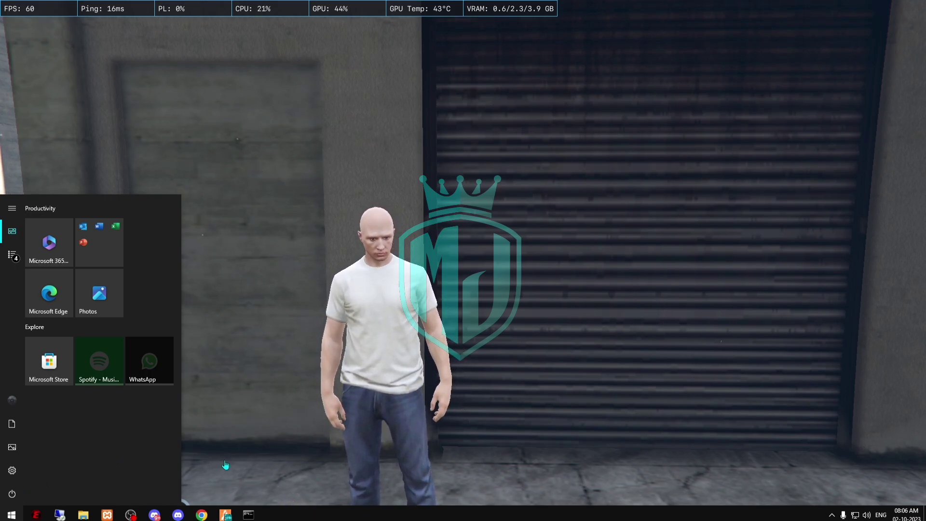
type("fire")
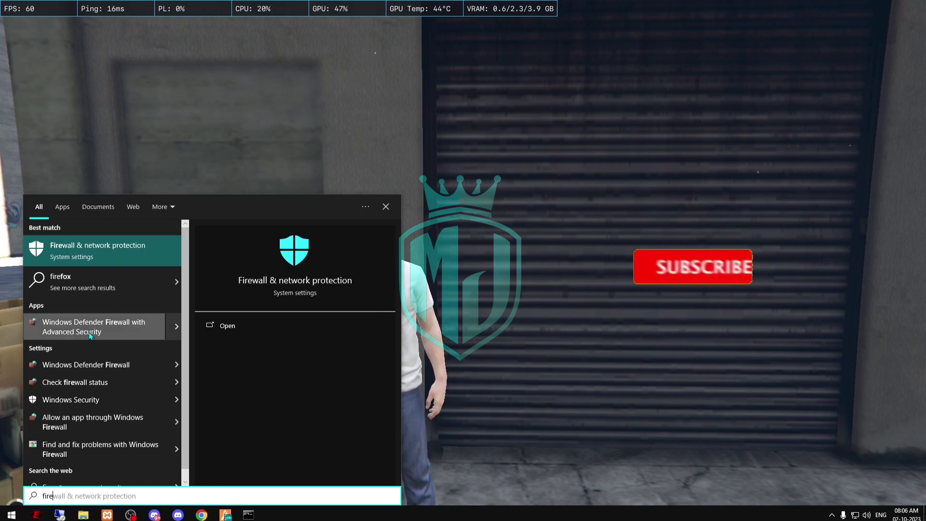
left_click(108, 369)
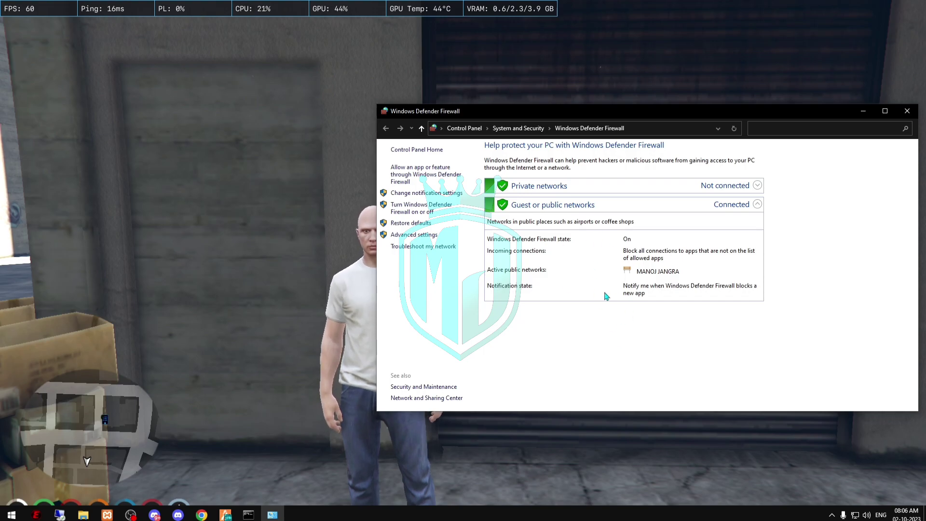
Open the Advanced Security window maximized and show the Inbound Rules list.
left_click(405, 240)
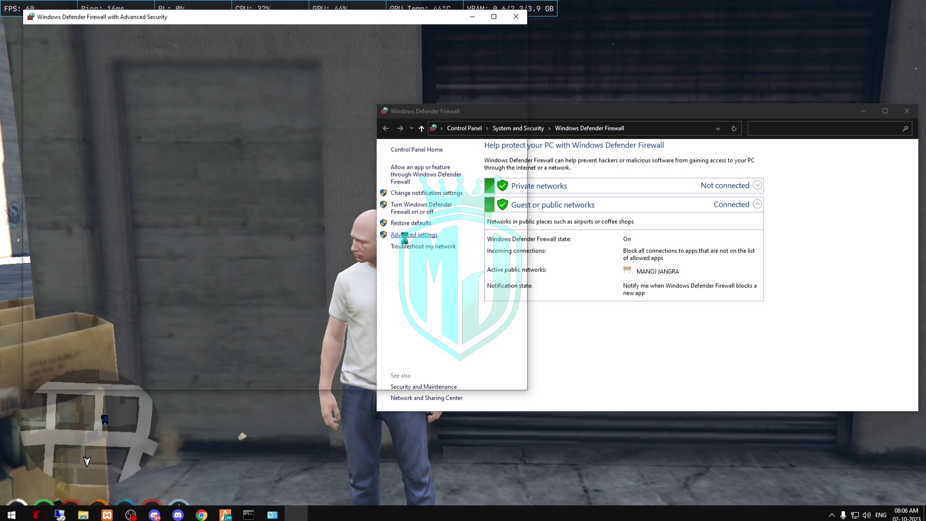
left_click(493, 21)
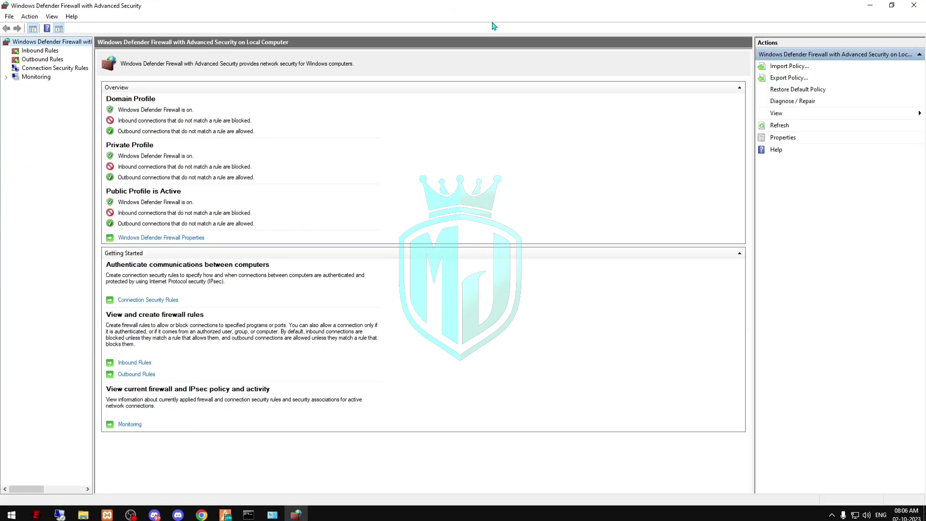
left_click(48, 51)
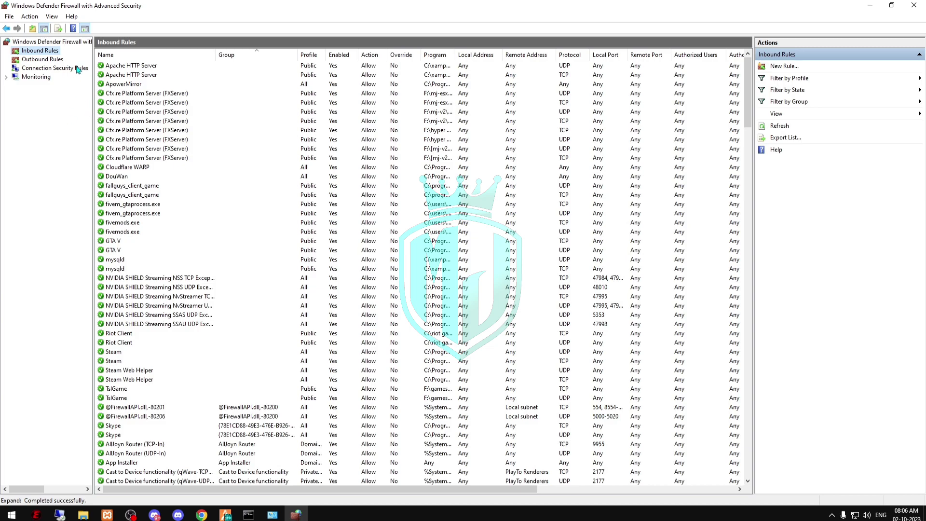
left_click(44, 53)
Create inbound port rule IN TCP allowing TCP 30120 on all profiles.
left_click(791, 67)
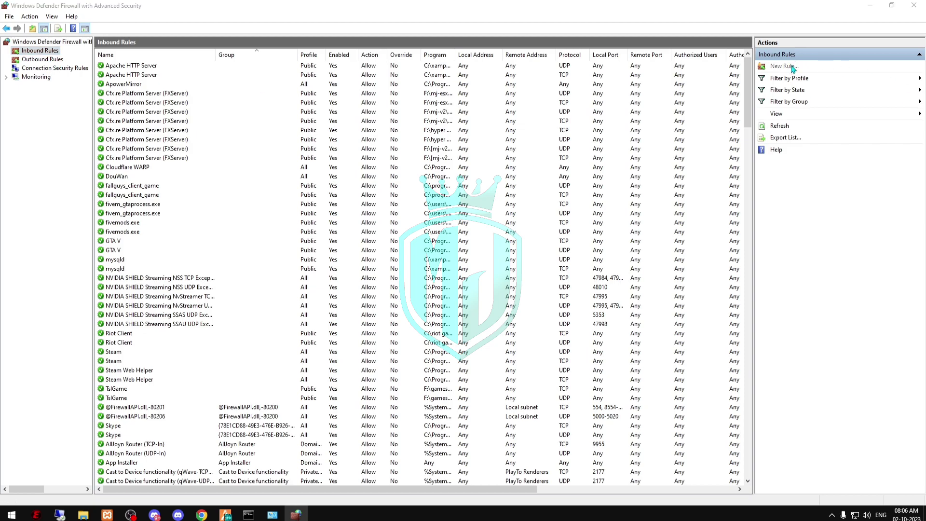
left_click_drag(185, 22, 348, 53)
left_click(290, 151)
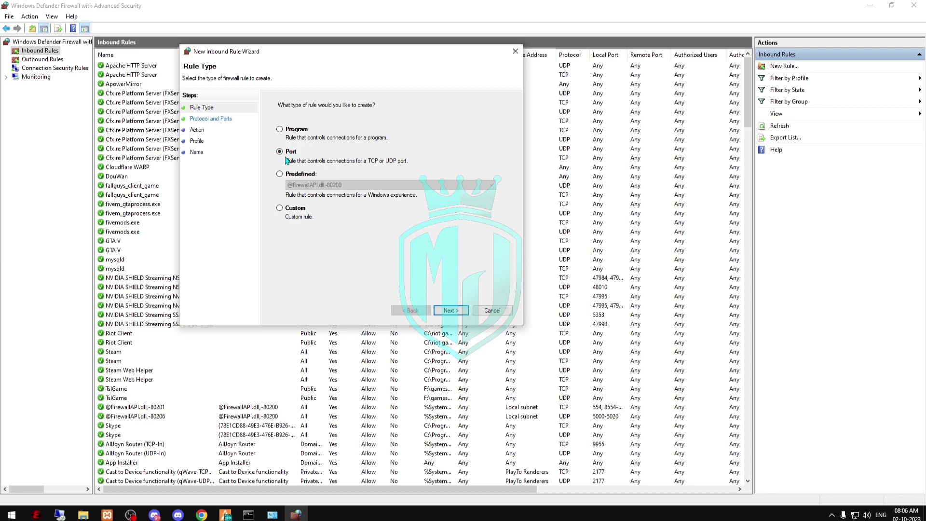
left_click(444, 311)
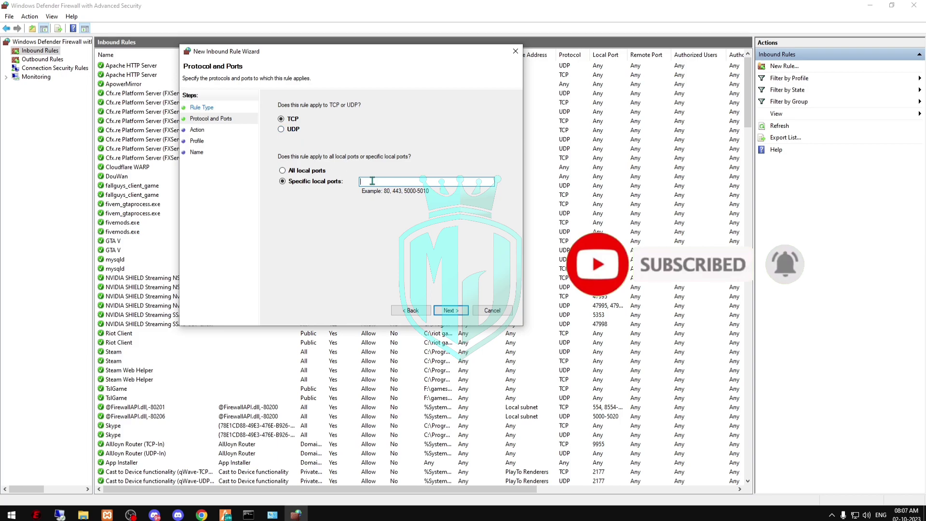
type("30120")
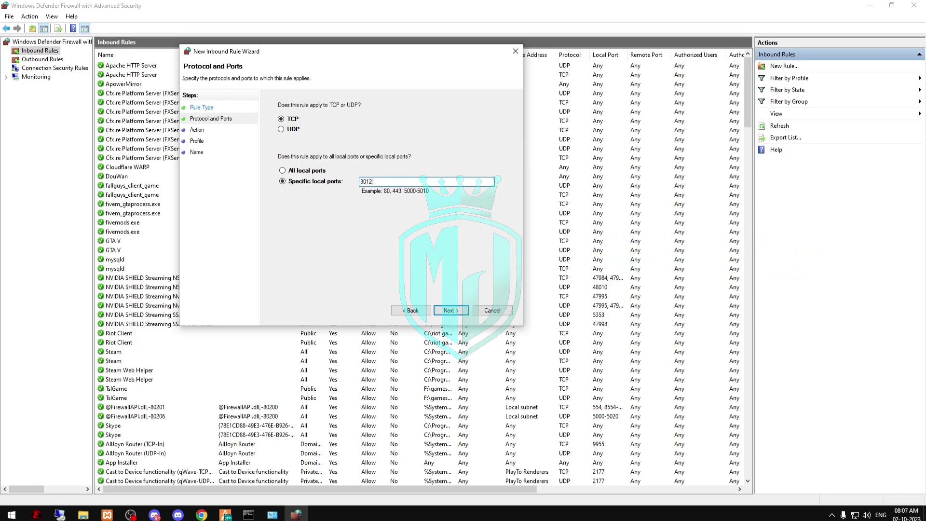
left_click(451, 310)
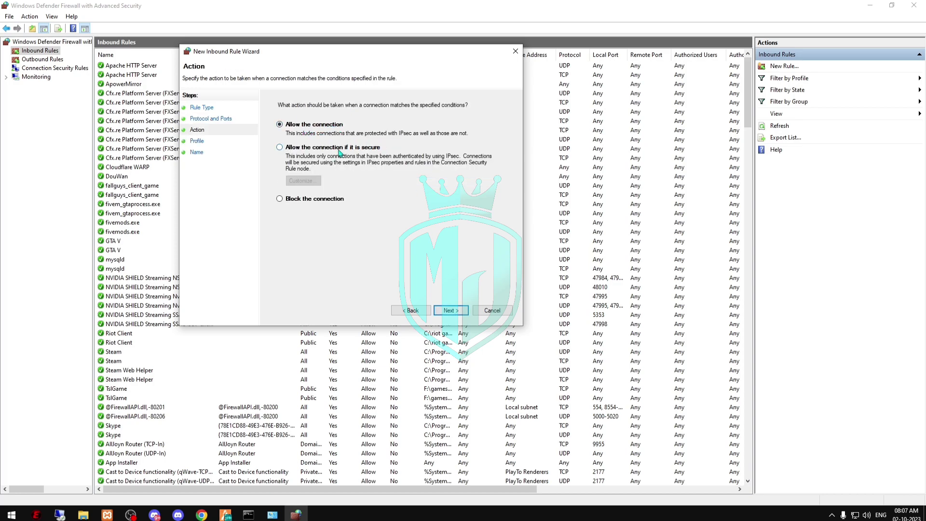
left_click(445, 311)
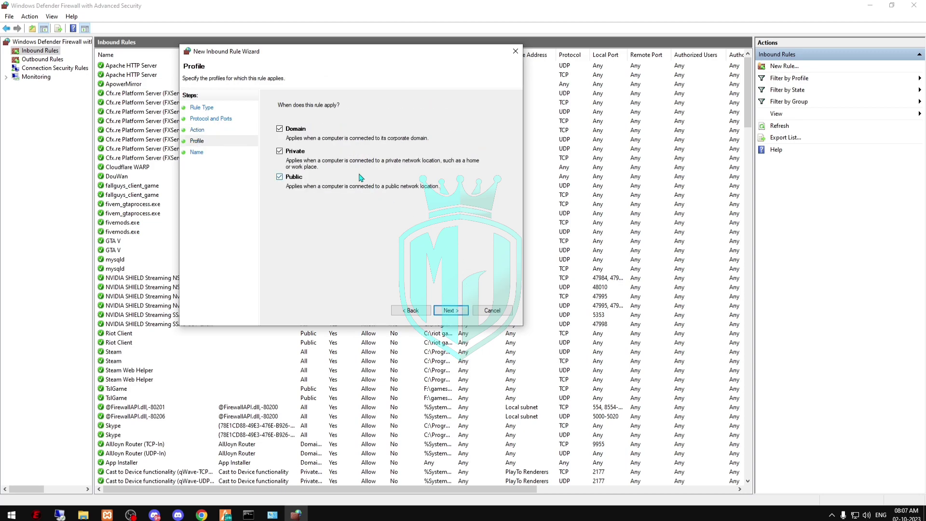
left_click(445, 311)
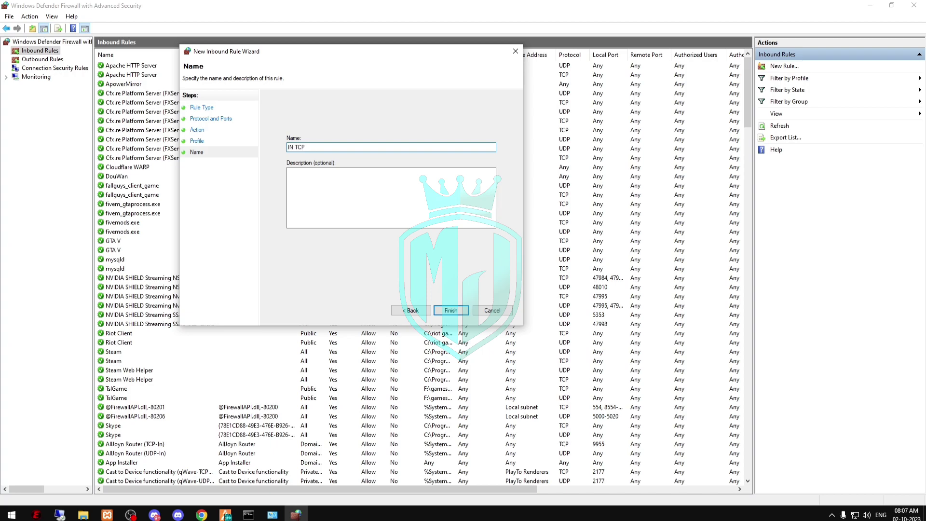
left_click(451, 310)
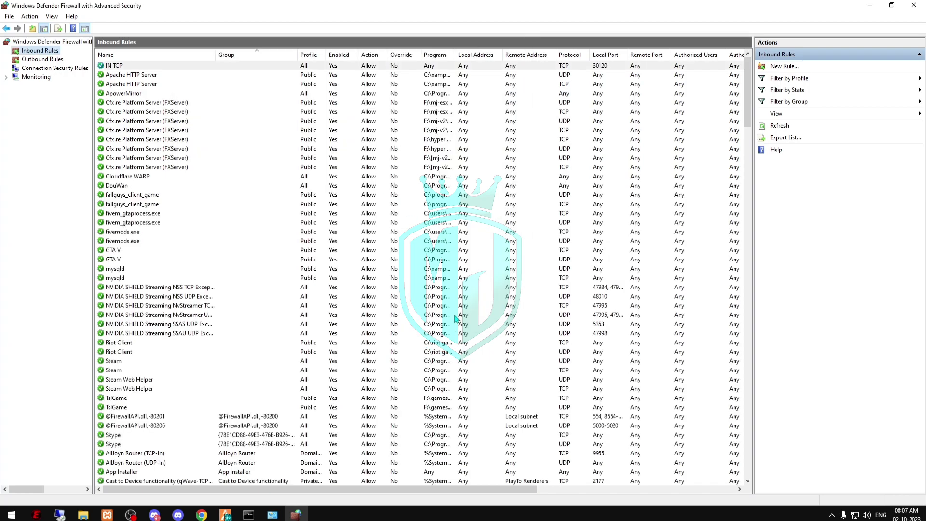
Start another port-based inbound rule in the New Inbound Rule wizard.
left_click(128, 68)
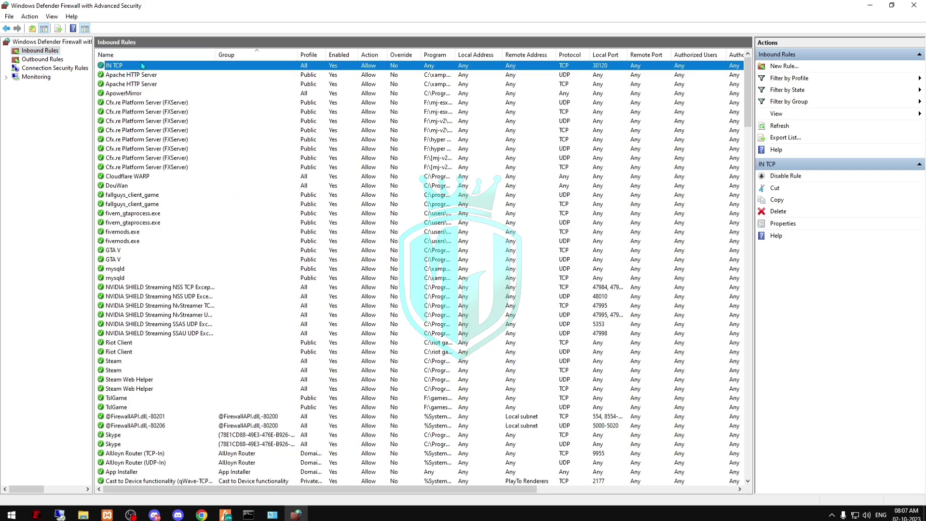
left_click(786, 67)
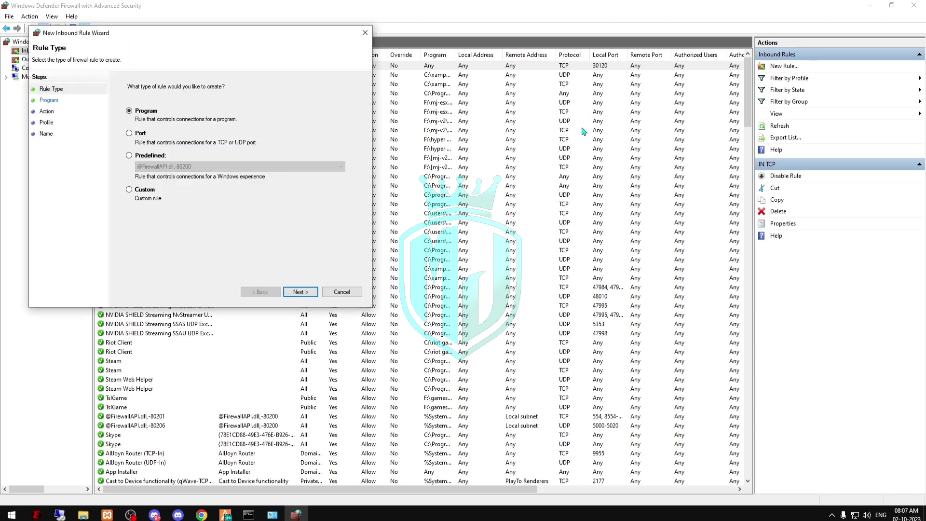
left_click(129, 134)
left_click(300, 291)
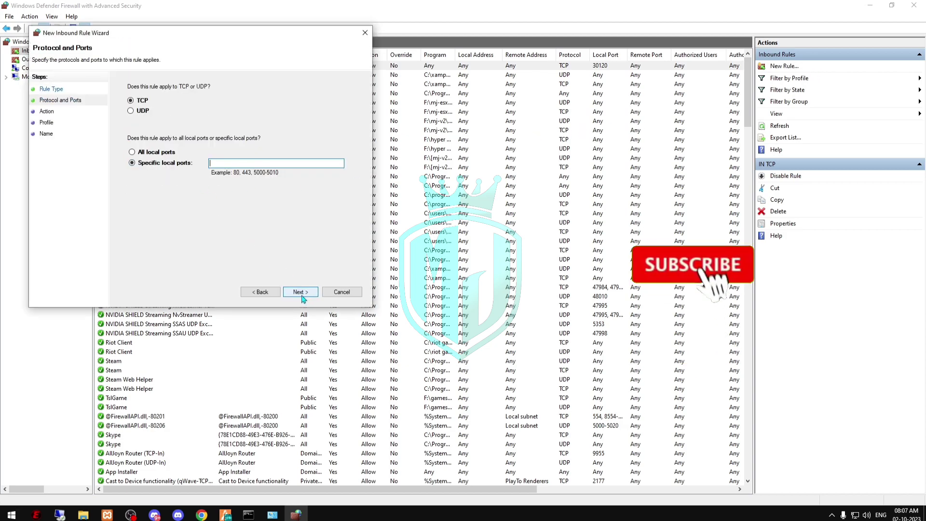
Set it to UDP local port 30120, allowed on all profiles, and finish as IN UDP.
left_click(140, 110)
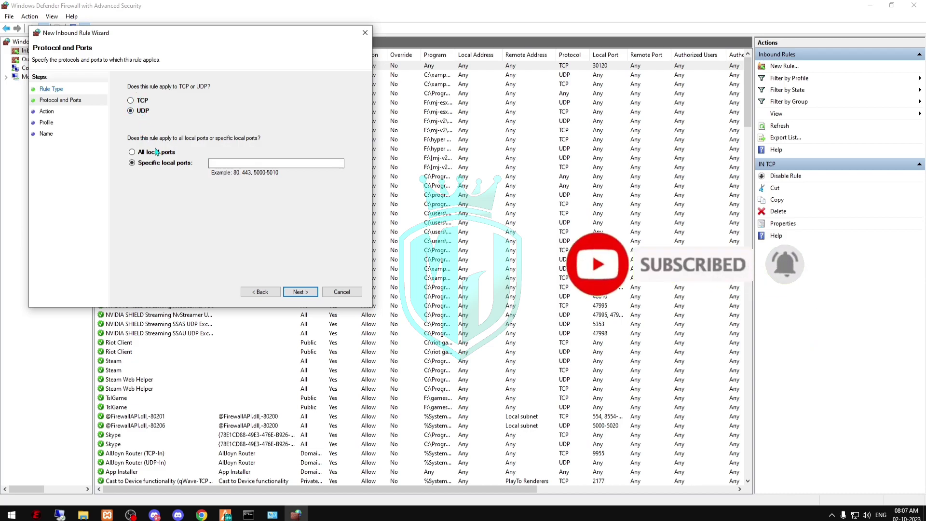
left_click(267, 163)
type("30120")
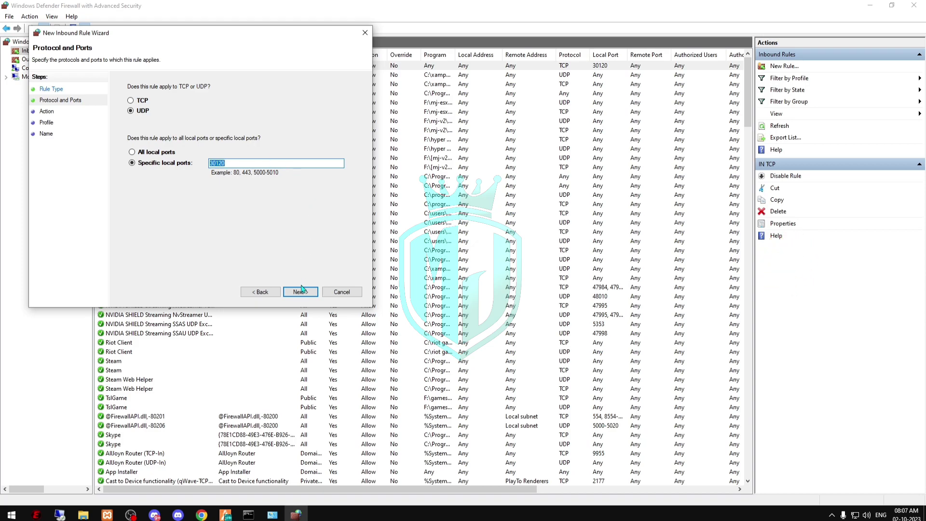
left_click(300, 290)
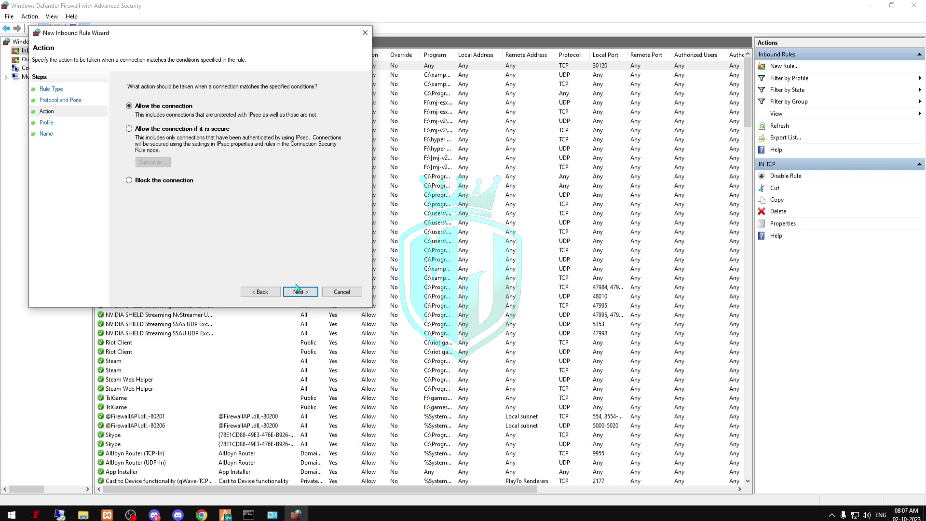
left_click(298, 289)
left_click(299, 292)
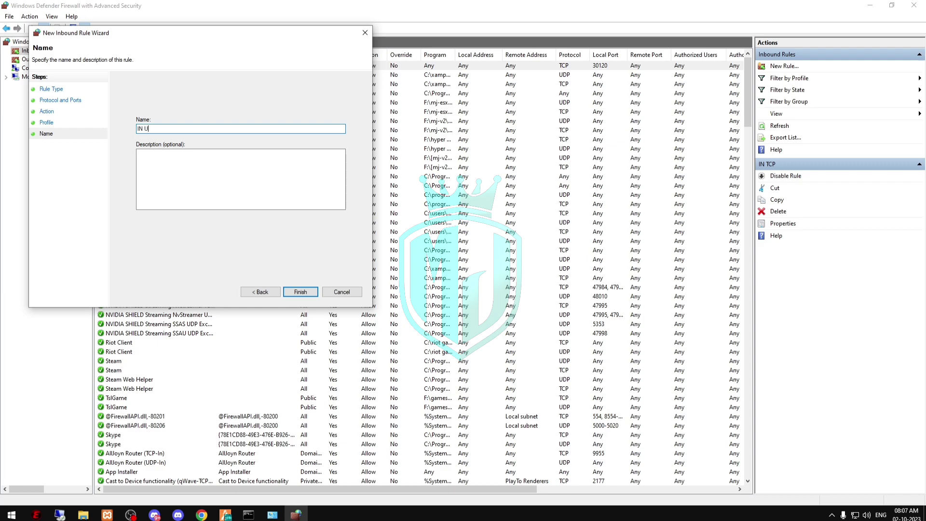
left_click(312, 291)
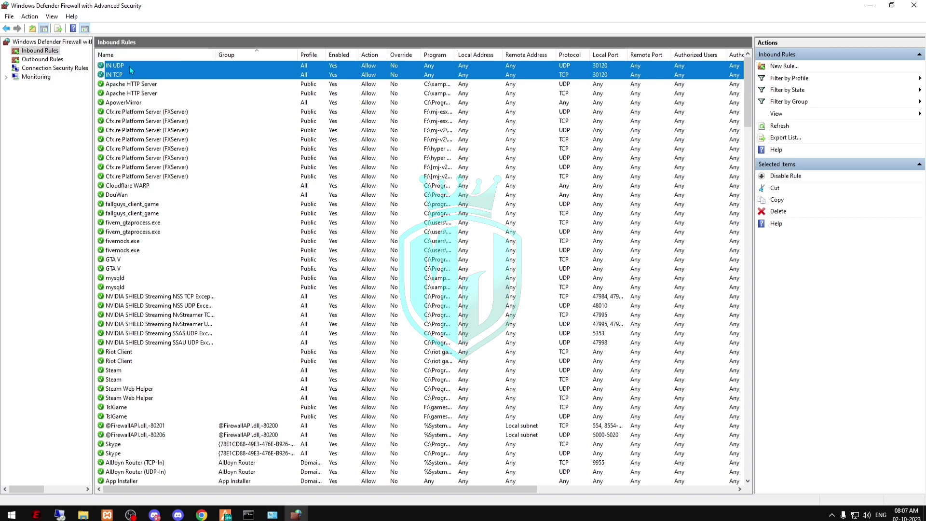
In Outbound Rules, set up a new TCP port rule allowing connections on all profiles, named OUT TCP.
left_click(43, 60)
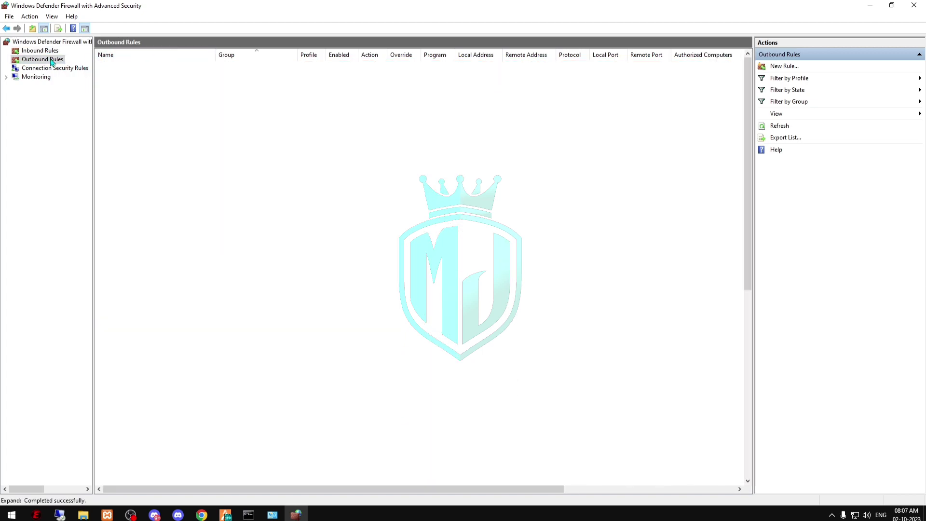
left_click(782, 66)
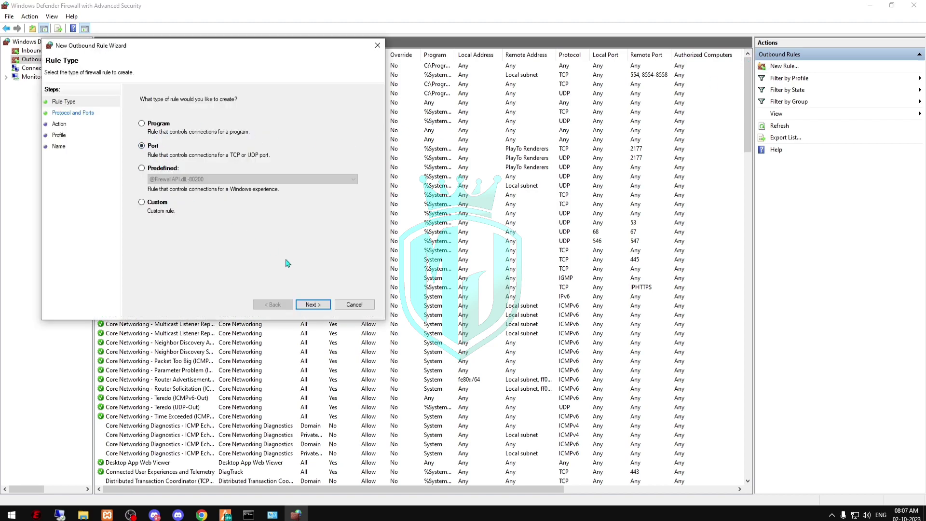
left_click(308, 304)
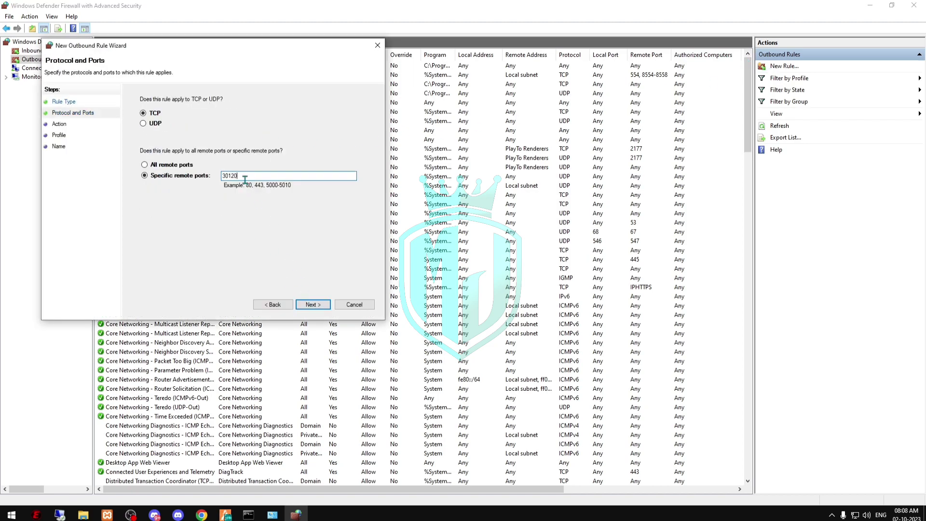
left_click(154, 114)
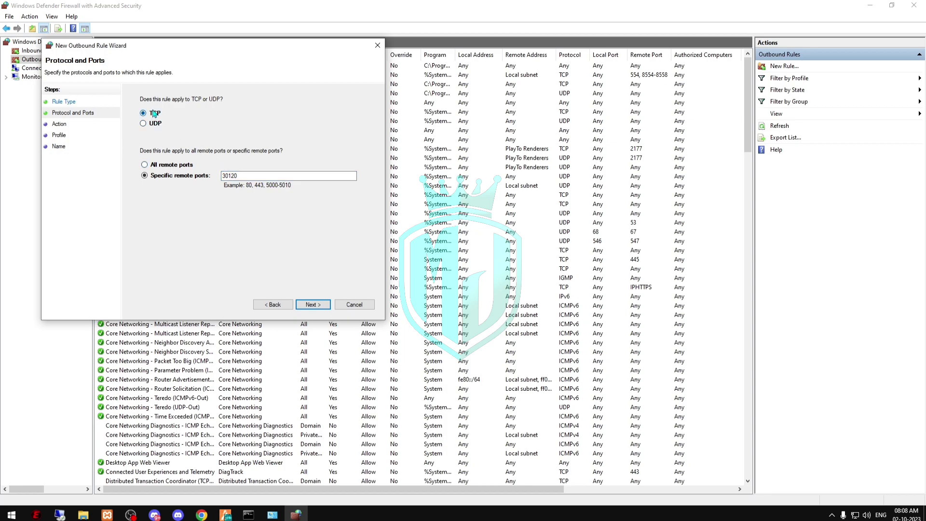
left_click(311, 304)
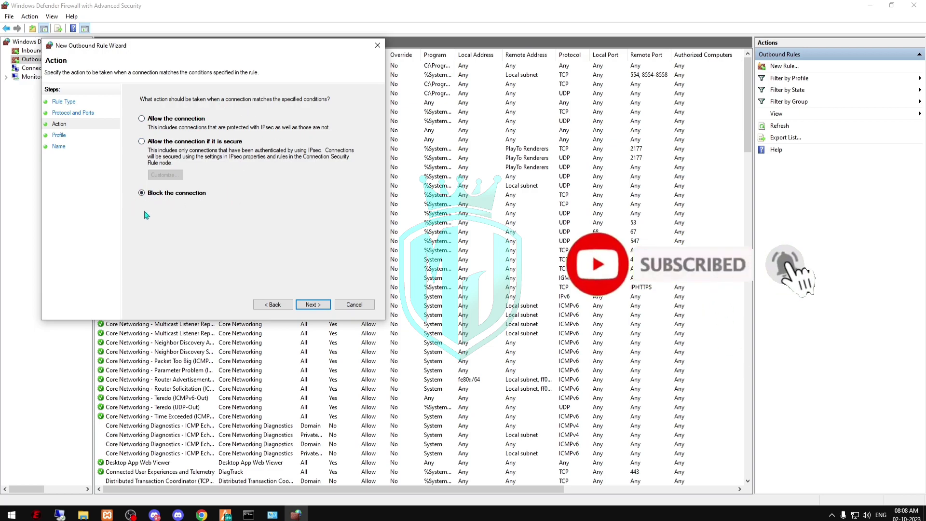
left_click(180, 119)
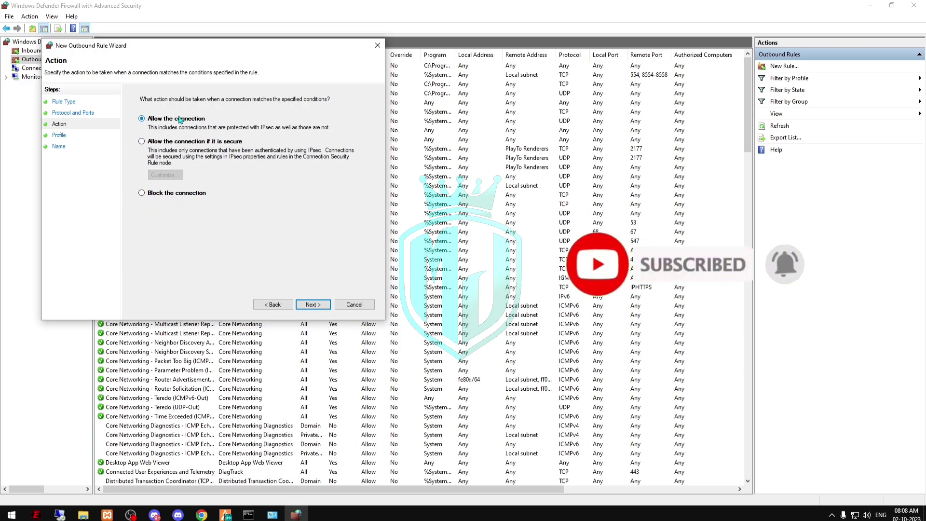
left_click(311, 305)
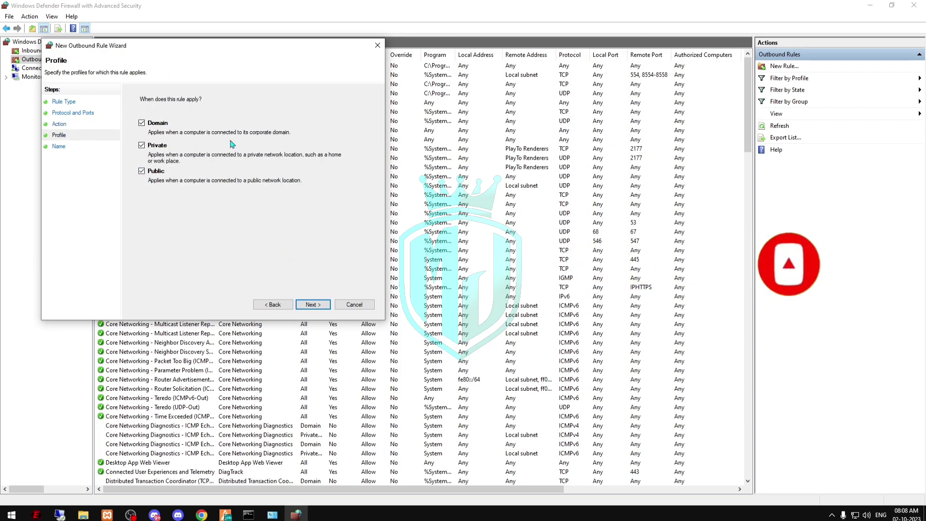
left_click(311, 305)
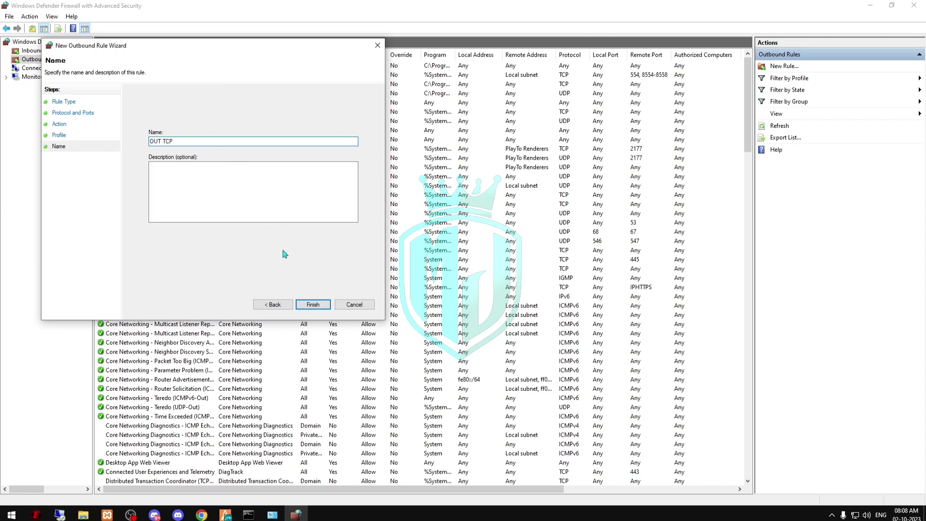
Finish the OUT TCP rule and start another port-based outbound rule.
left_click(311, 305)
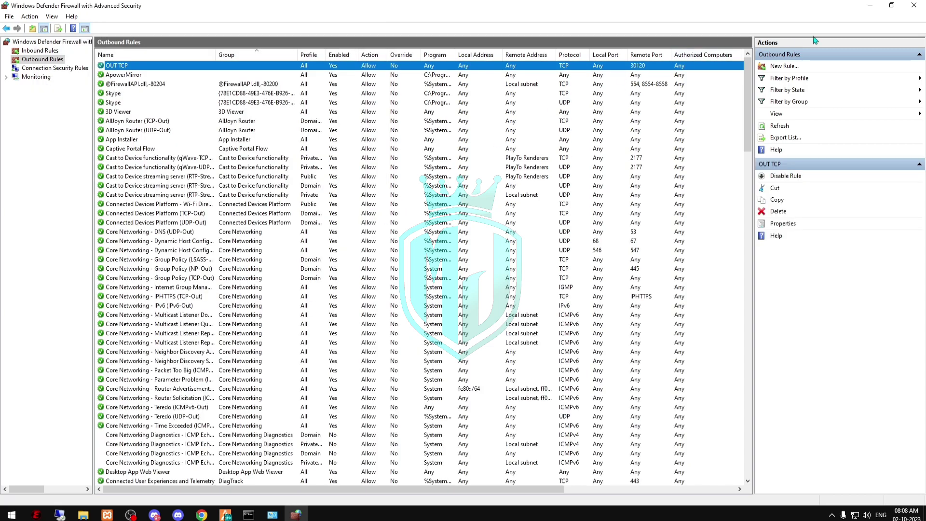
left_click(782, 66)
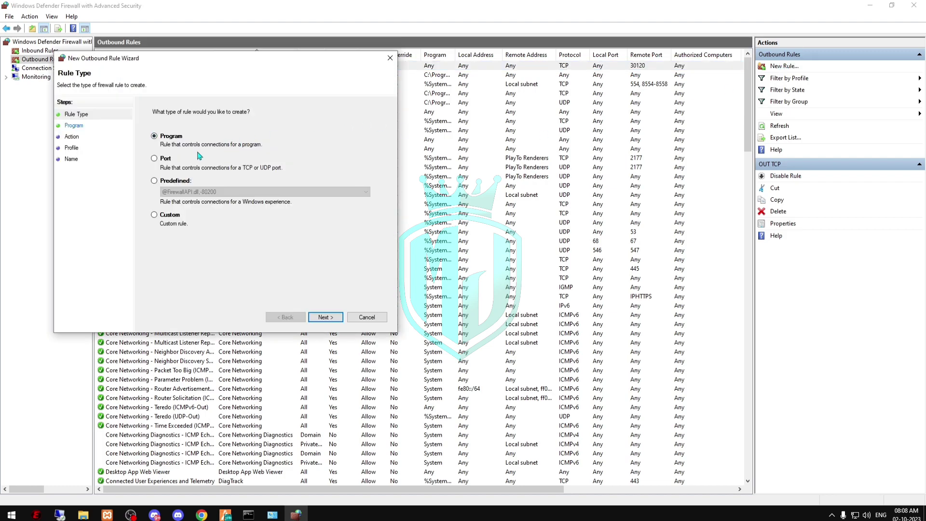
left_click(165, 158)
left_click(325, 317)
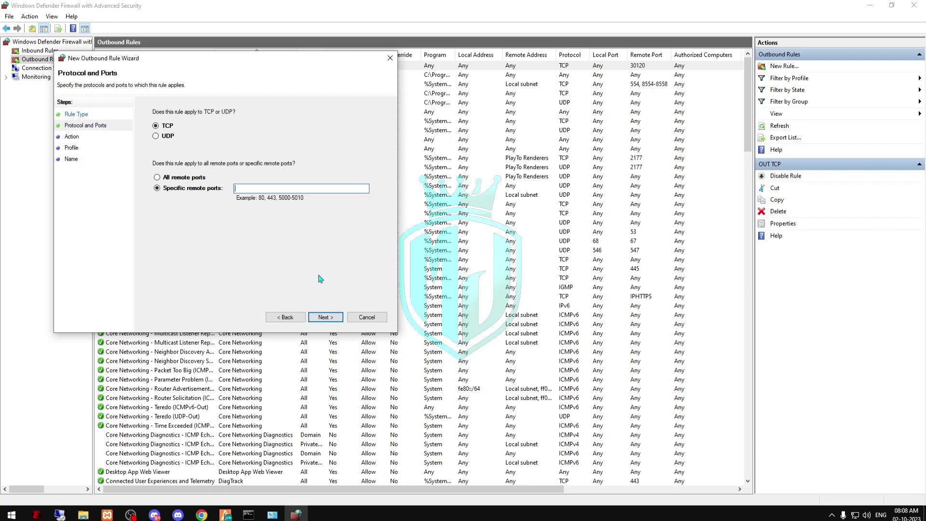
Set it to UDP remote port 30120, allowed on all profiles, and finish as OUT UDP.
left_click(195, 136)
left_click(268, 188)
type("30120")
left_click(326, 316)
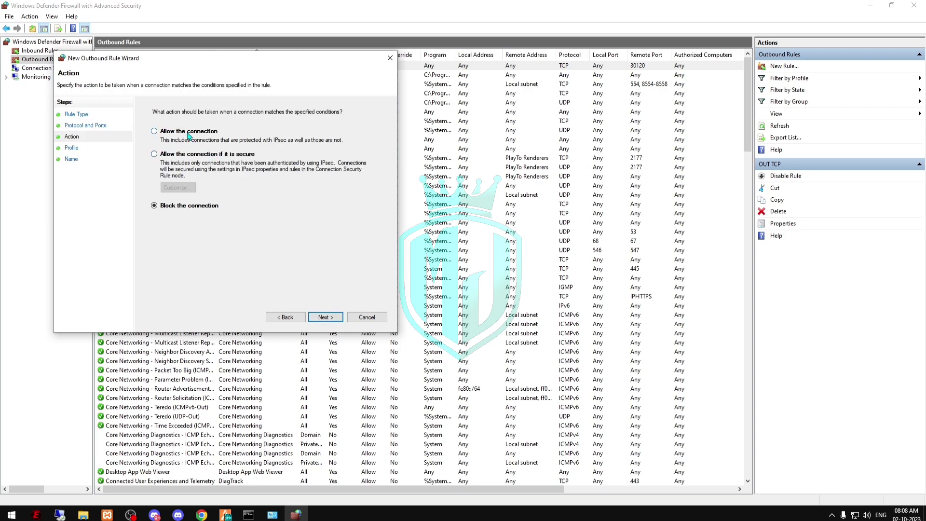
left_click(188, 135)
left_click(326, 317)
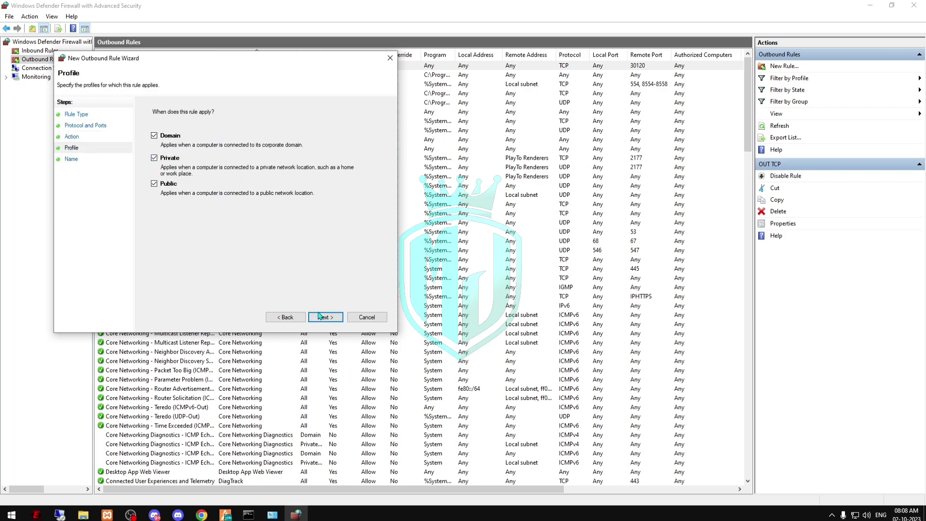
left_click(319, 315)
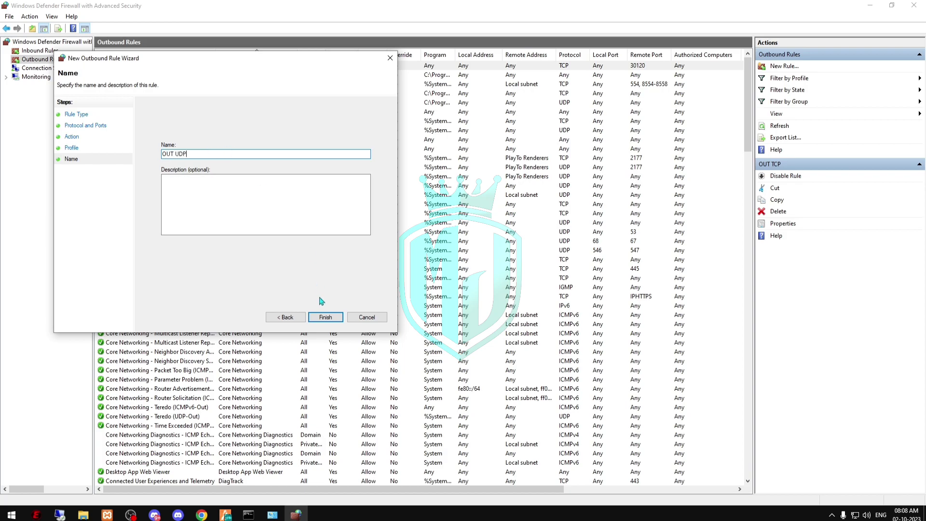
left_click(326, 317)
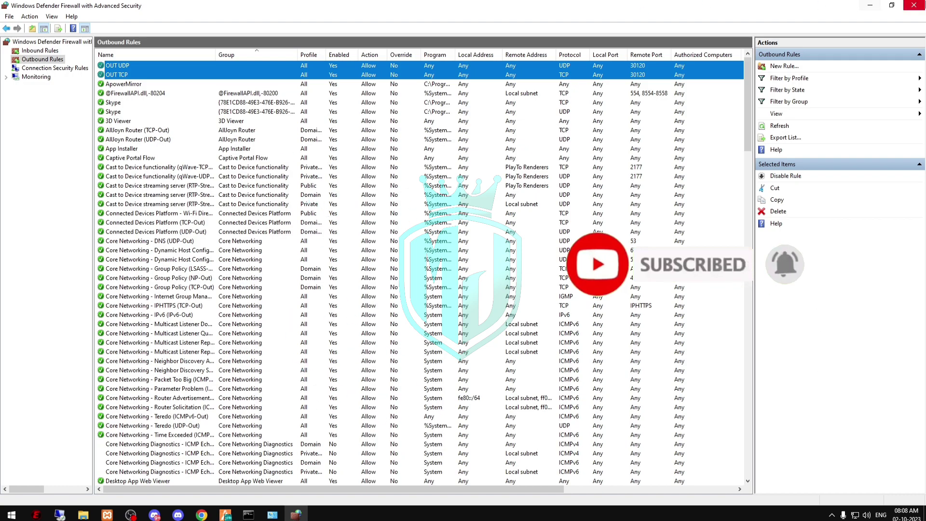
Close the Advanced Security and Firewall control panel windows and return to the FiveM game.
left_click(913, 6)
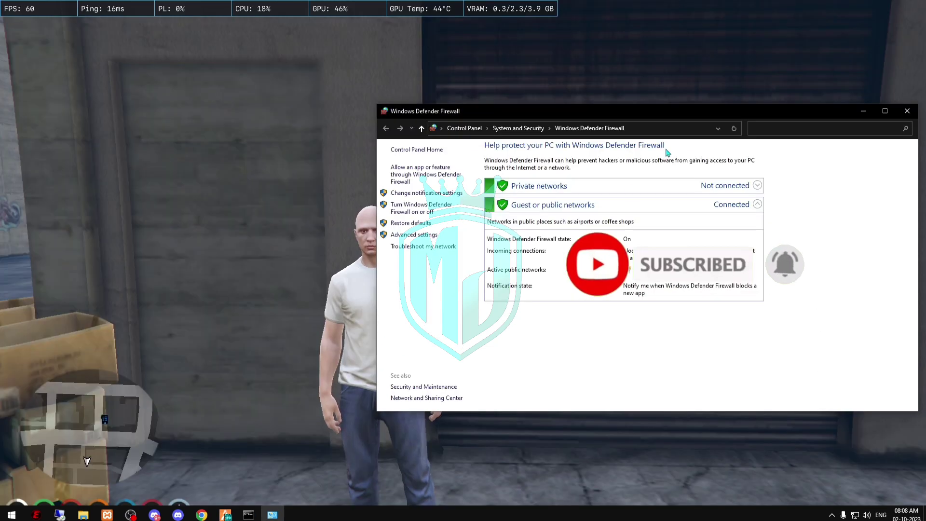
left_click(907, 112)
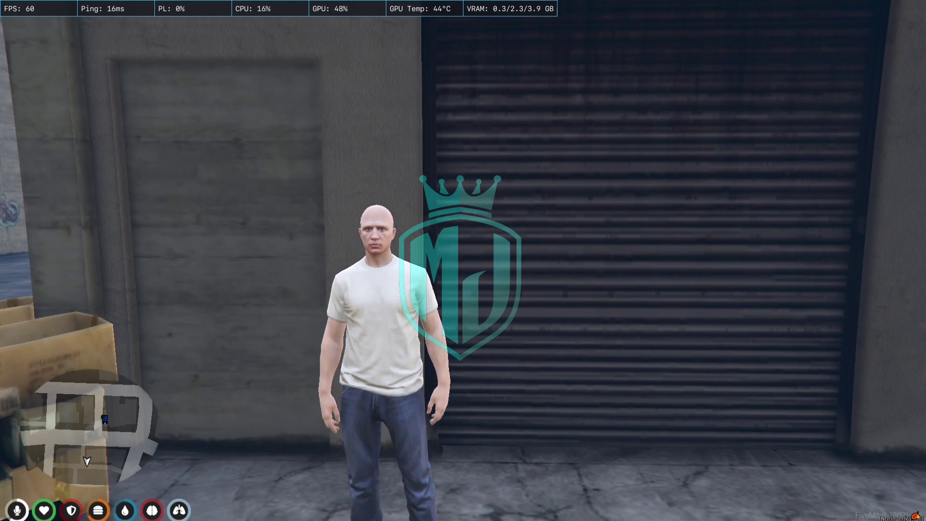
key("super")
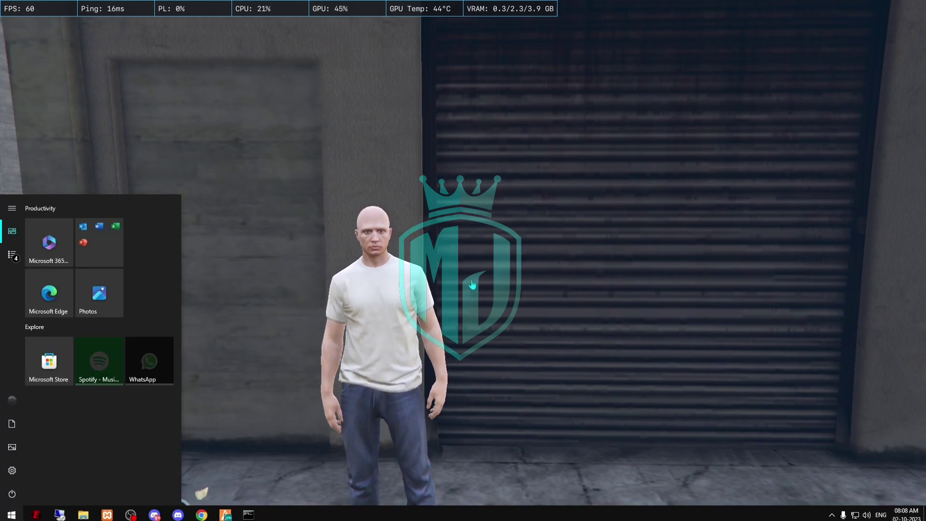
left_click(472, 285)
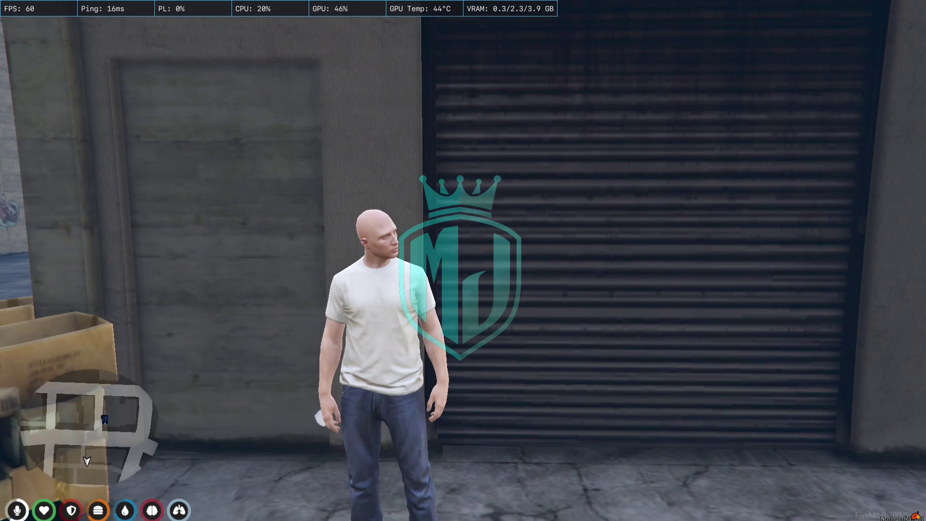